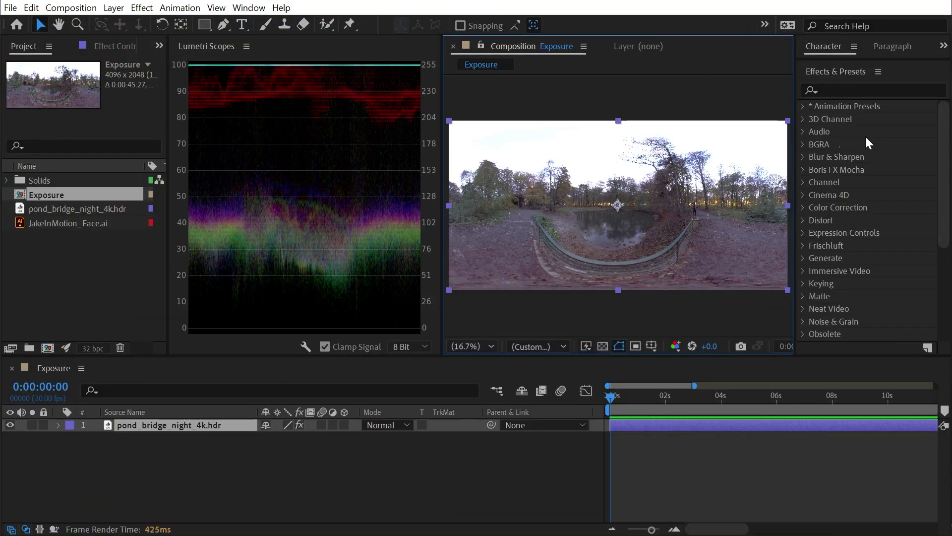
Step: Find and select the Exposure effect in the Color Correction category
click(803, 208)
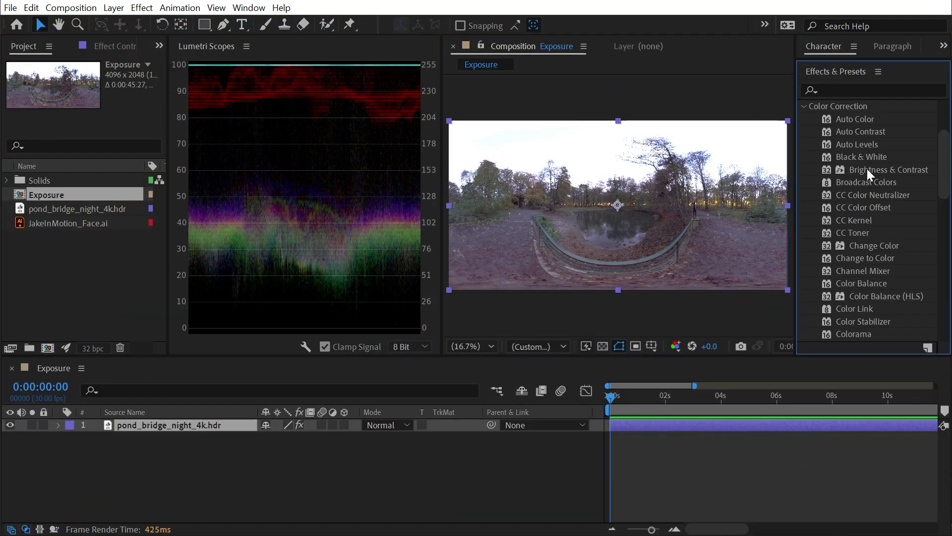
scroll(867, 179, down, 4)
click(863, 218)
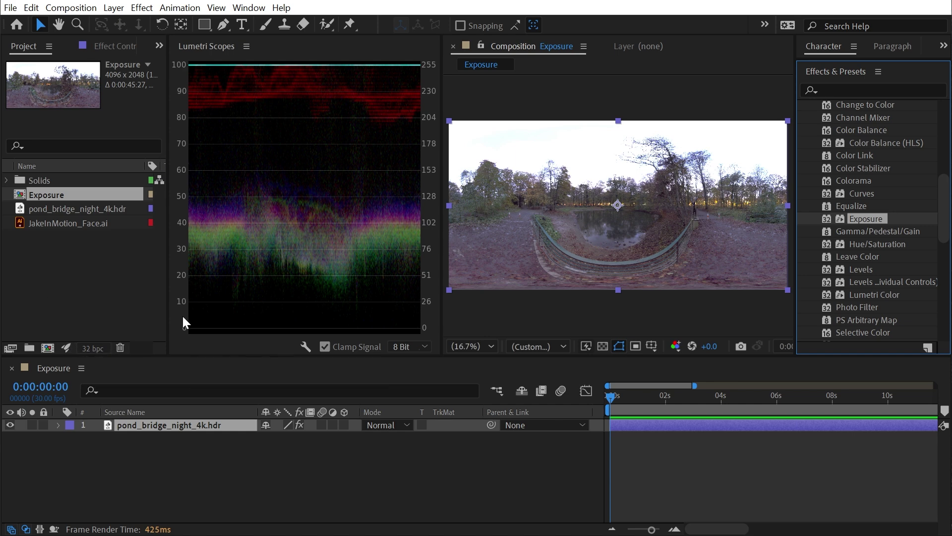
Step: Select the pond_bridge_night_4k.hdr footage in the project and examine its properties and the composition's waveform
drag(167, 303, 271, 293)
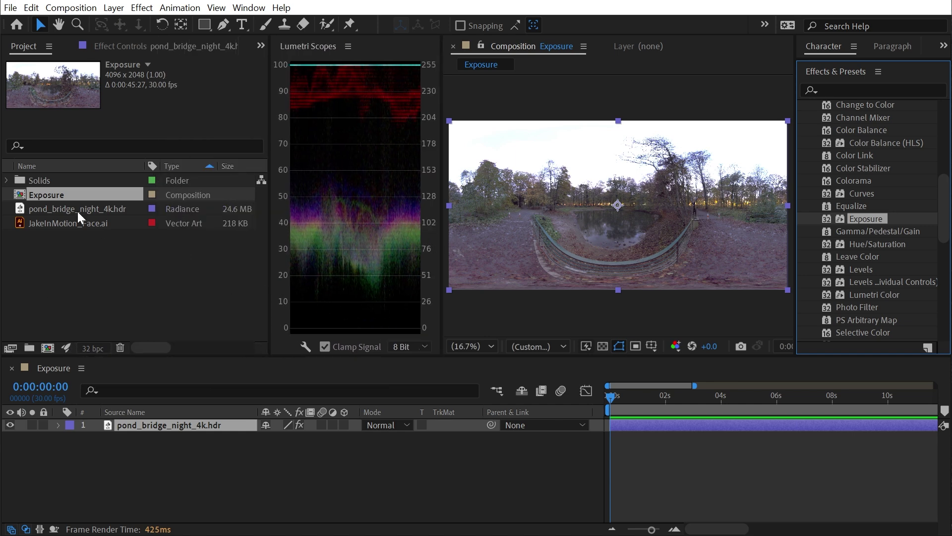
click(78, 211)
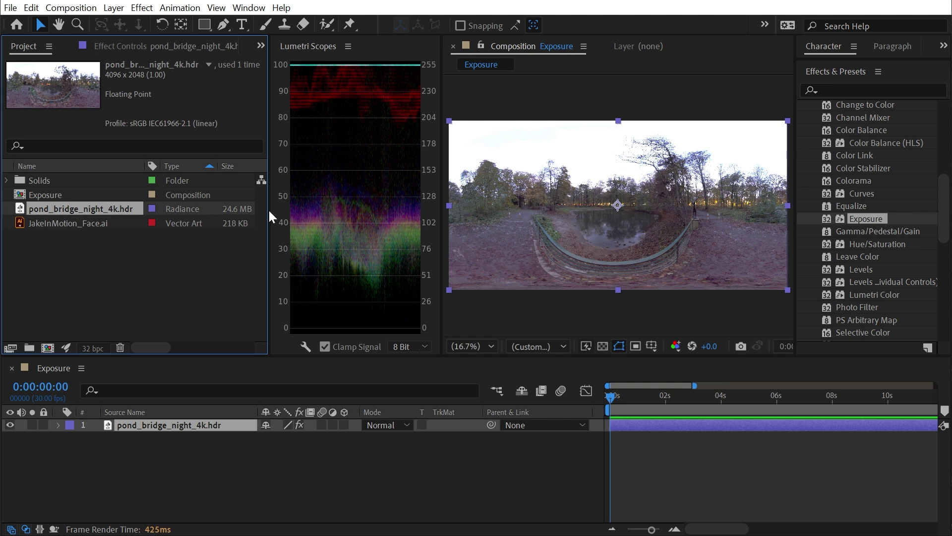
drag(269, 162, 188, 162)
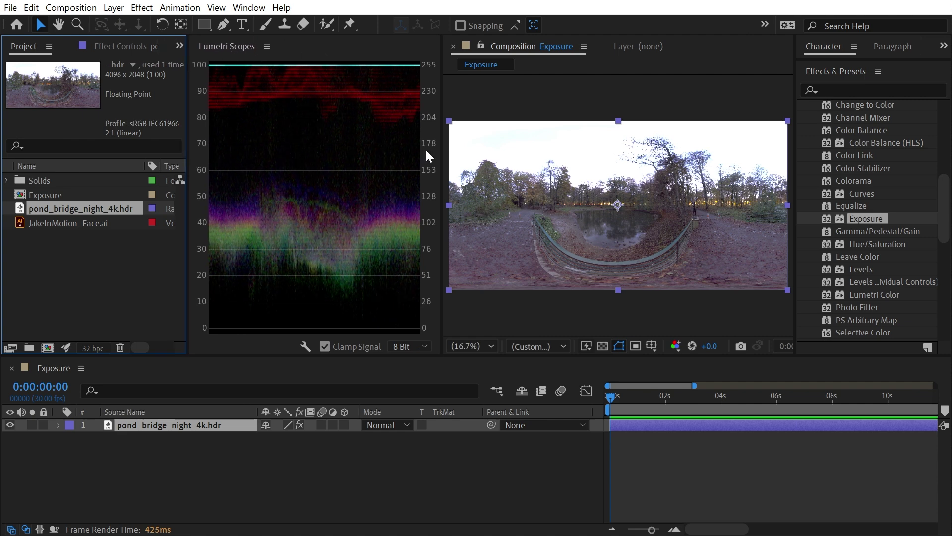
drag(442, 100, 458, 100)
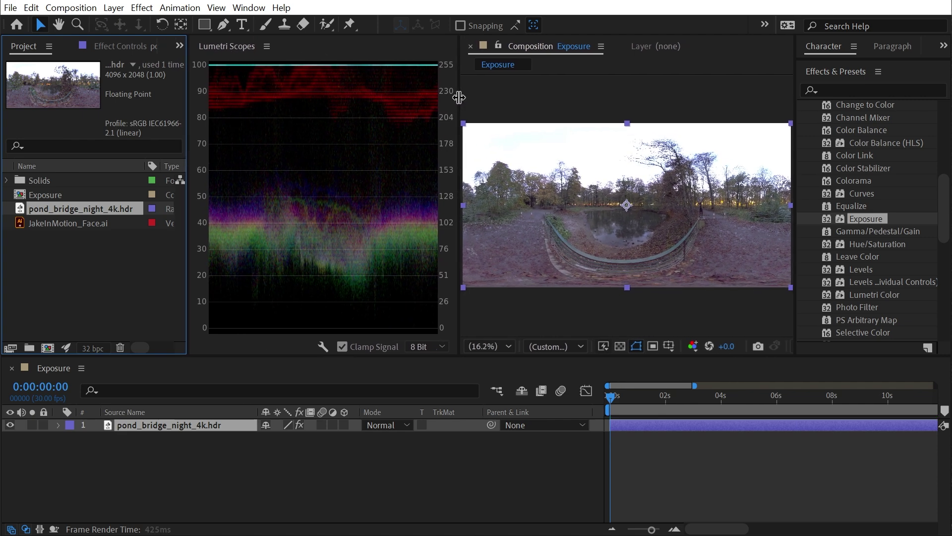
right_click(350, 128)
click(635, 240)
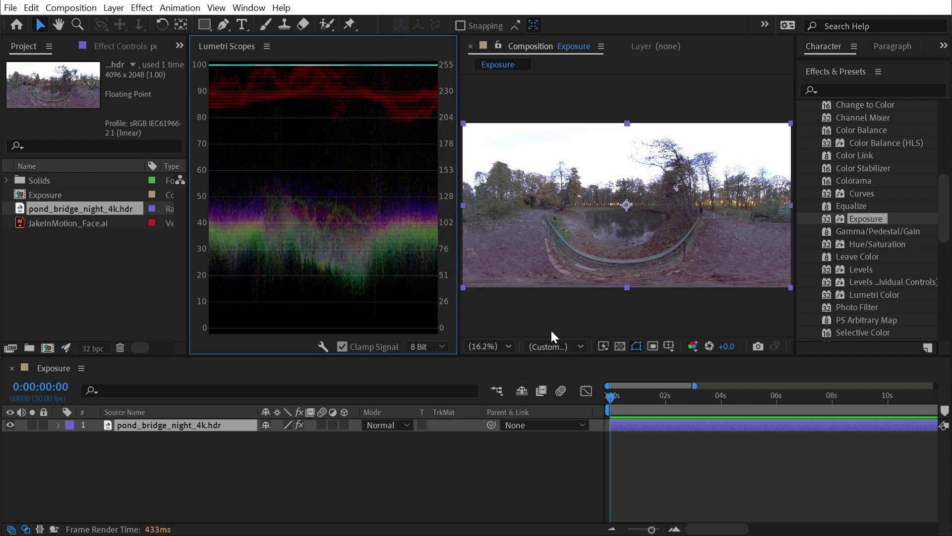
Step: Show the Exposure effect's settings for the pond_bridge_night_4k.hdr layer and lower its master Exposure to -3.38
key(F3)
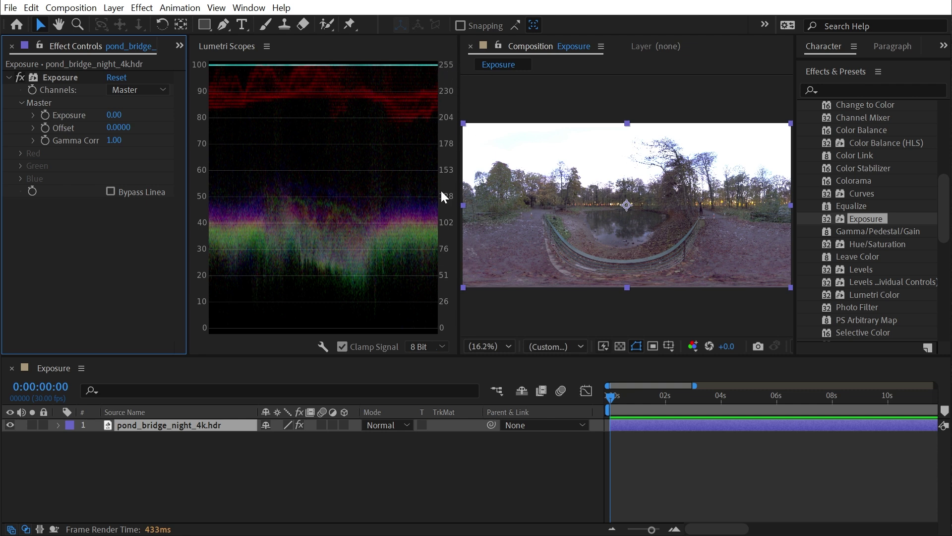
click(47, 79)
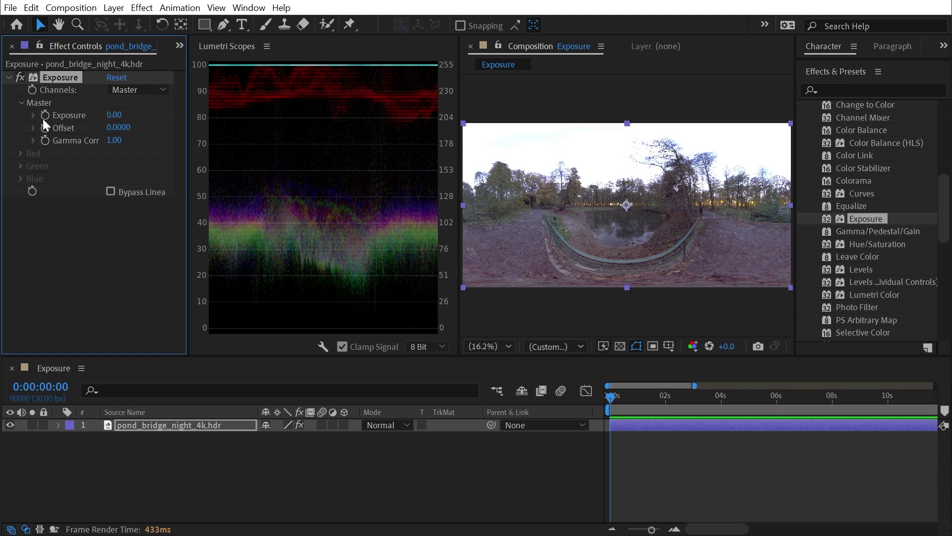
drag(114, 118, 427, 68)
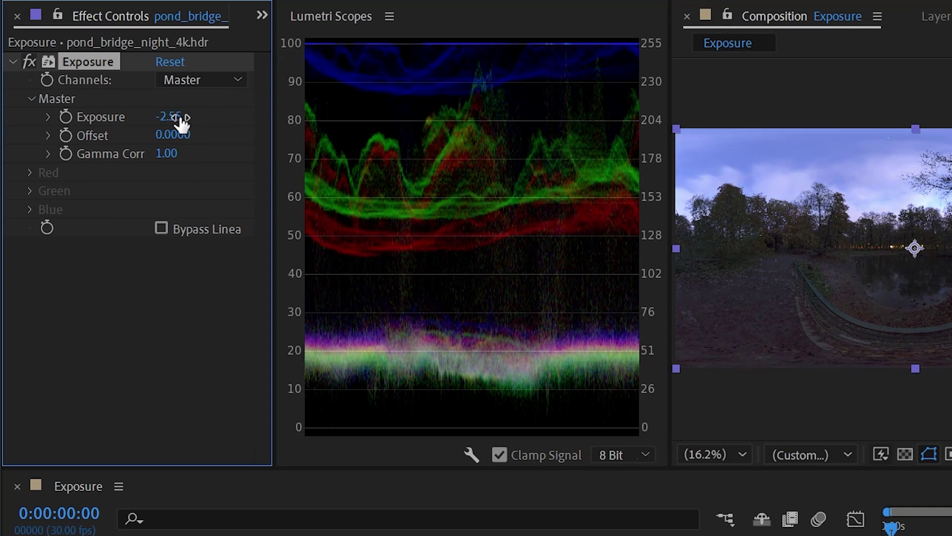
drag(181, 119, 68, 117)
Step: Inspect the sky and trees up close and set the master Exposure to -3.57
scroll(842, 109, up, 3)
drag(842, 109, 924, 186)
scroll(925, 212, up, 3)
scroll(924, 186, down, 2)
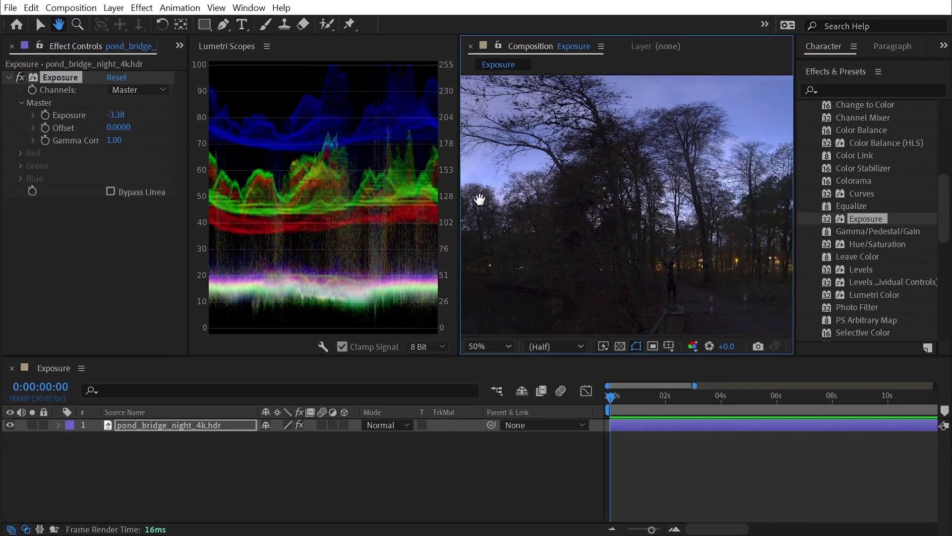
drag(480, 198, 766, 209)
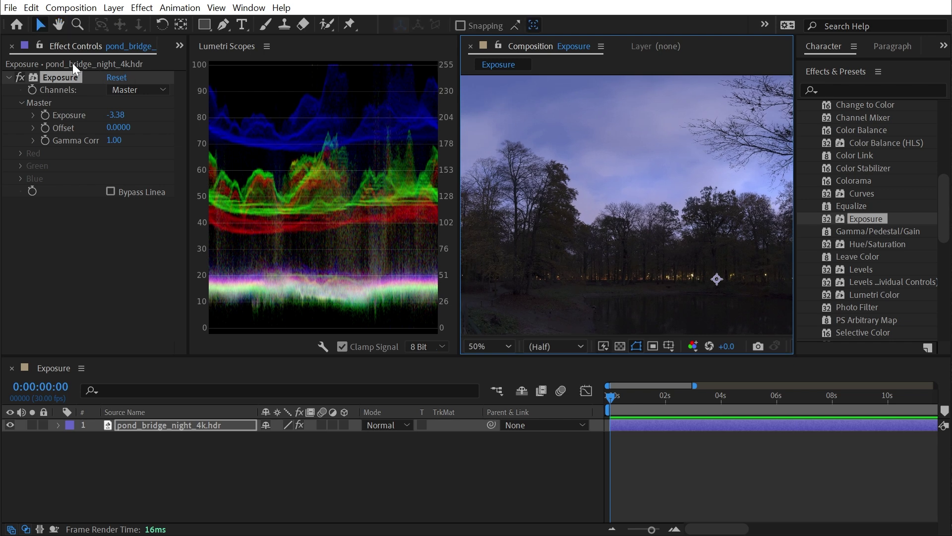
key(comma)
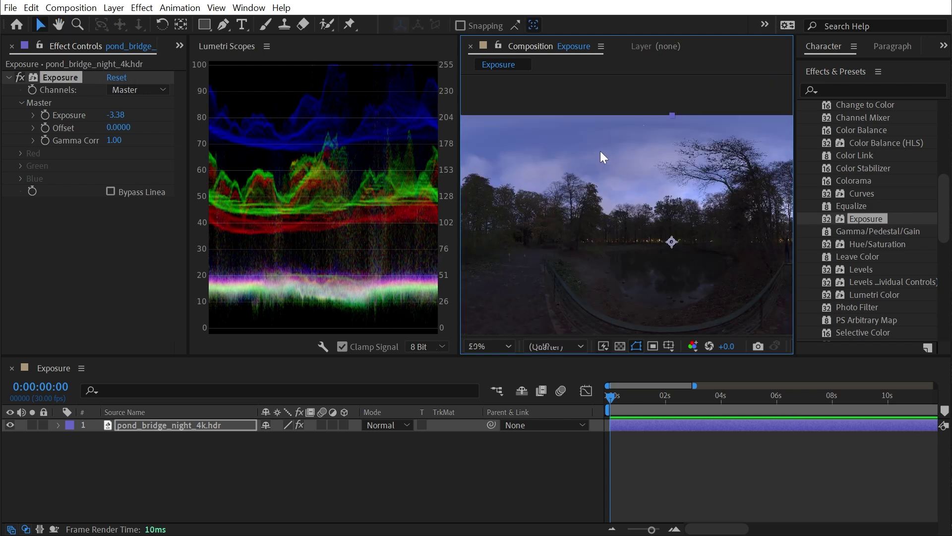
key(period)
drag(701, 142, 670, 179)
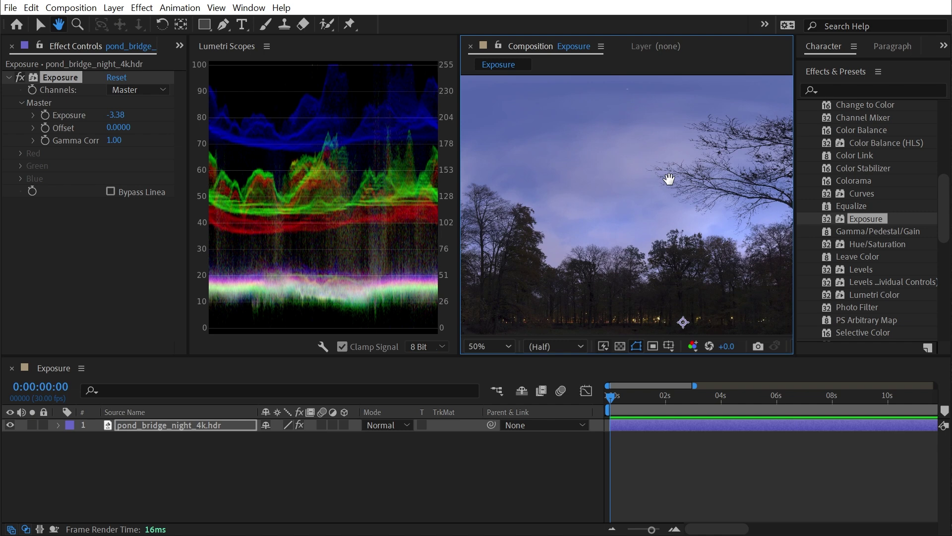
key(v)
mouse_move(112, 114)
mouse_down()
mouse_move(85, 114)
mouse_move(105, 113)
mouse_up()
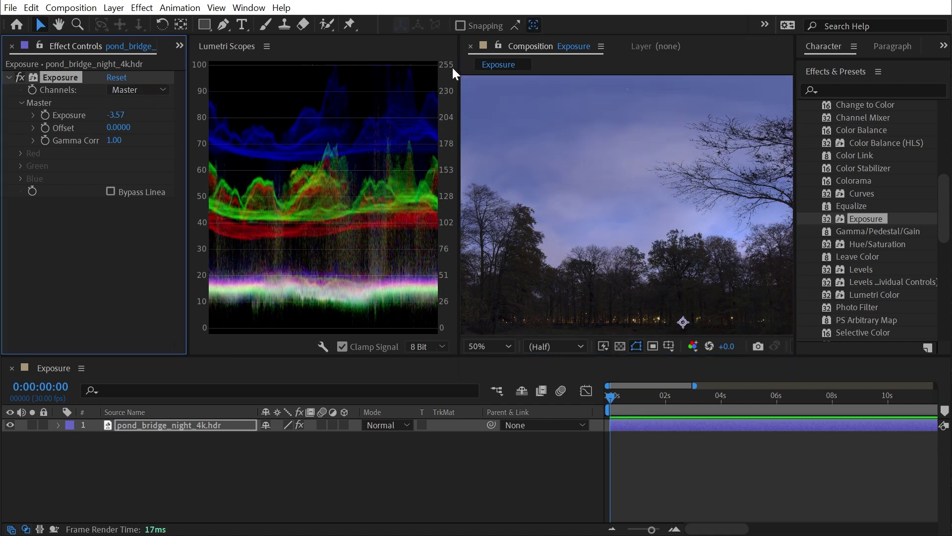
Step: Try a master Offset of -0.0020 on the pond image and reset the Exposure effect
scroll(707, 154, down, 1)
key(space)
drag(672, 241, 658, 220)
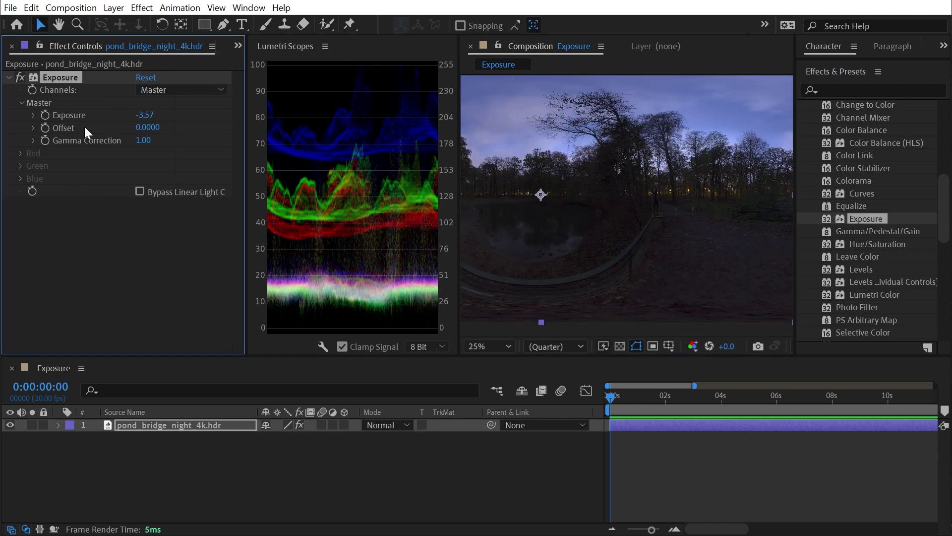
mouse_move(148, 127)
mouse_down()
mouse_move(127, 119)
mouse_move(153, 119)
mouse_move(134, 121)
mouse_up()
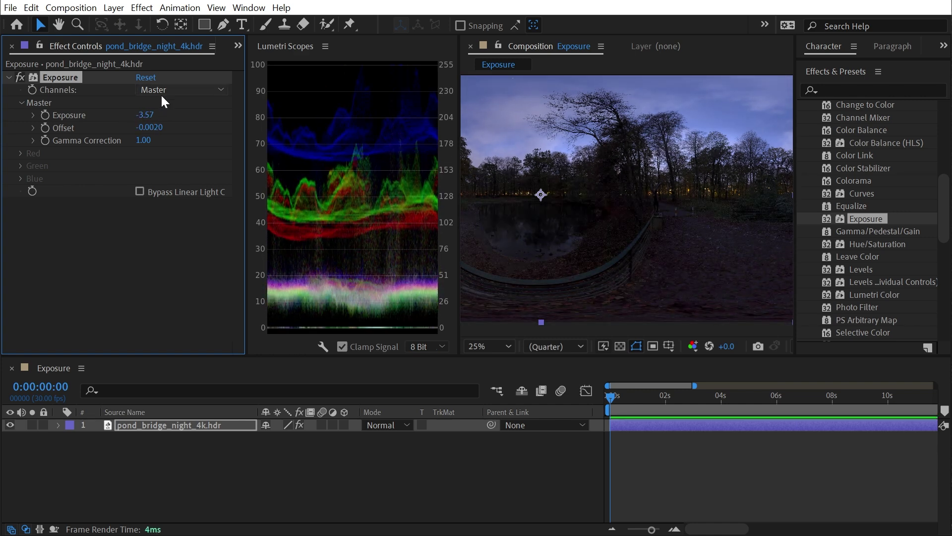
click(148, 79)
Step: Try a master Exposure of 0.85 and, from reset settings, a higher master Offset
drag(136, 115, 226, 138)
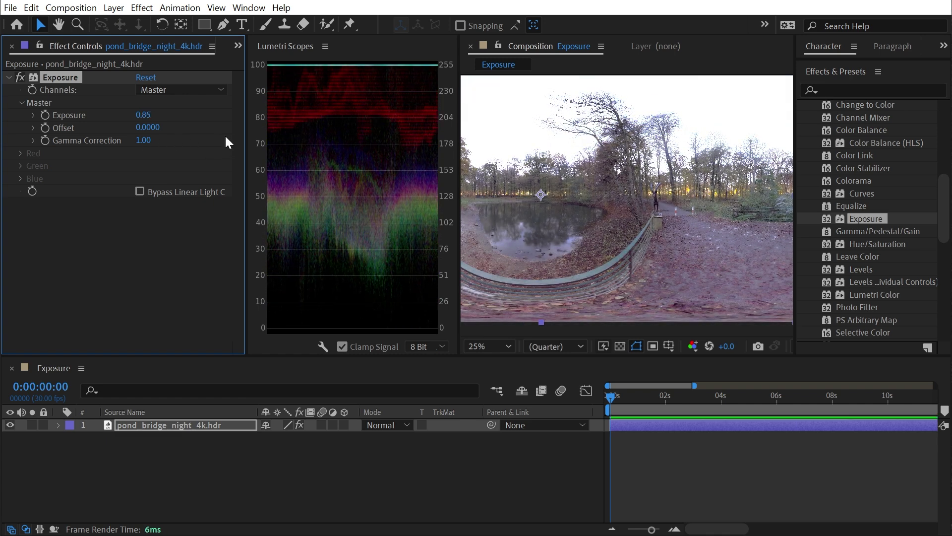
click(150, 81)
drag(147, 128, 193, 155)
key(ctrl+z)
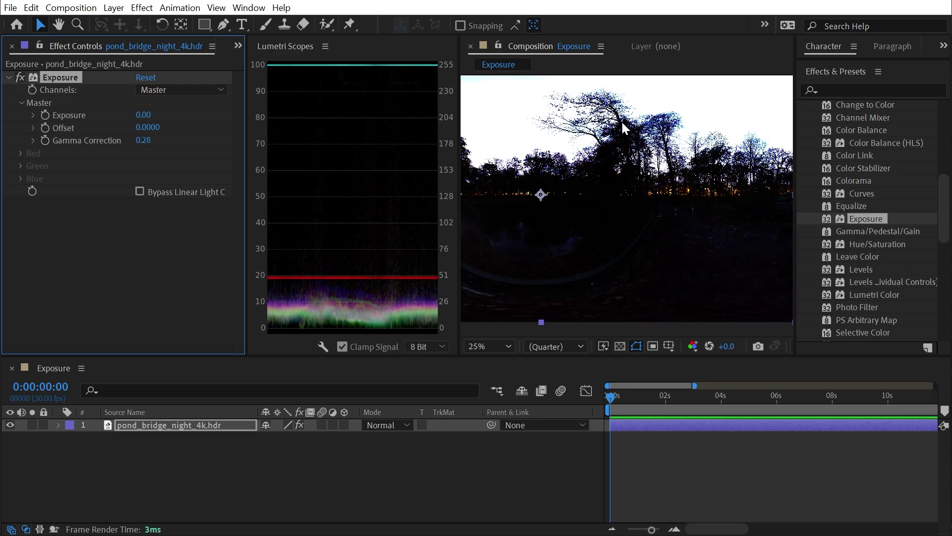
Step: Compare master Gamma Correction values of 1.58 and 0.28, and reset the Exposure effect
drag(144, 115, 49, 124)
key(ctrl+z)
key(ctrl+z)
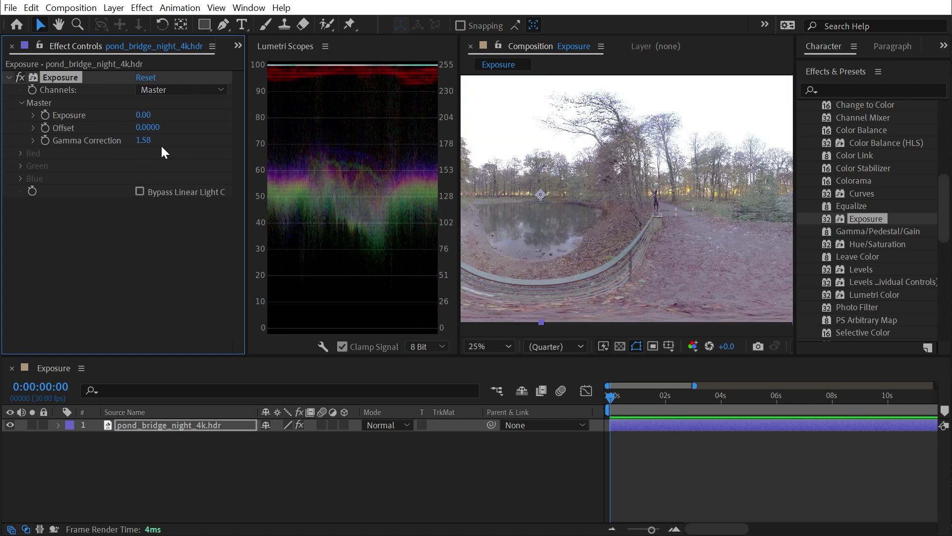
key(ctrl+shift+z)
click(146, 141)
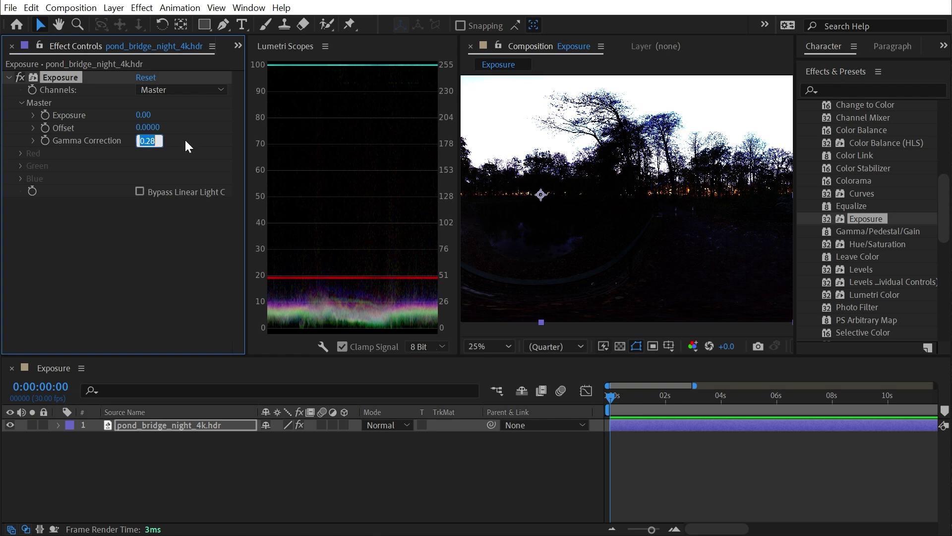
click(146, 77)
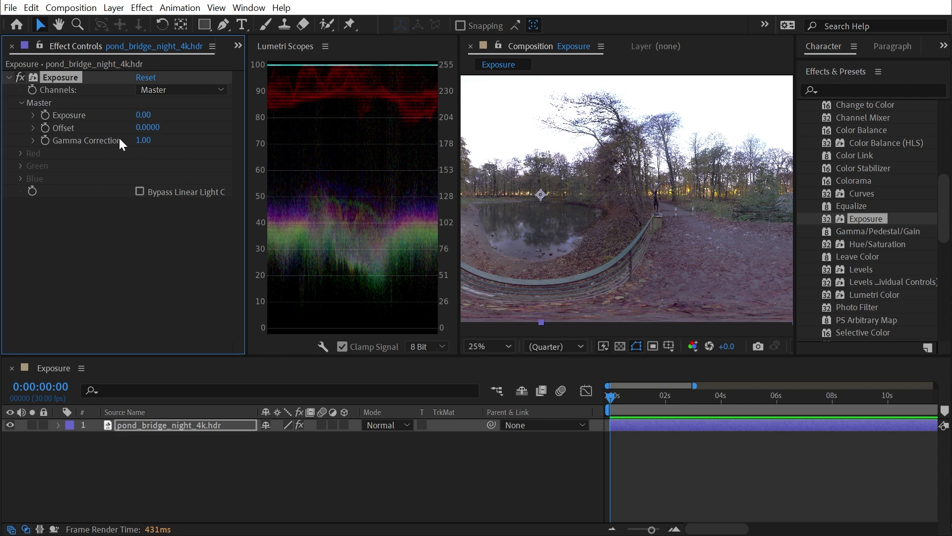
Step: Widen the effect settings area to read the full option names and set the master Exposure to -1.65
drag(247, 204, 288, 203)
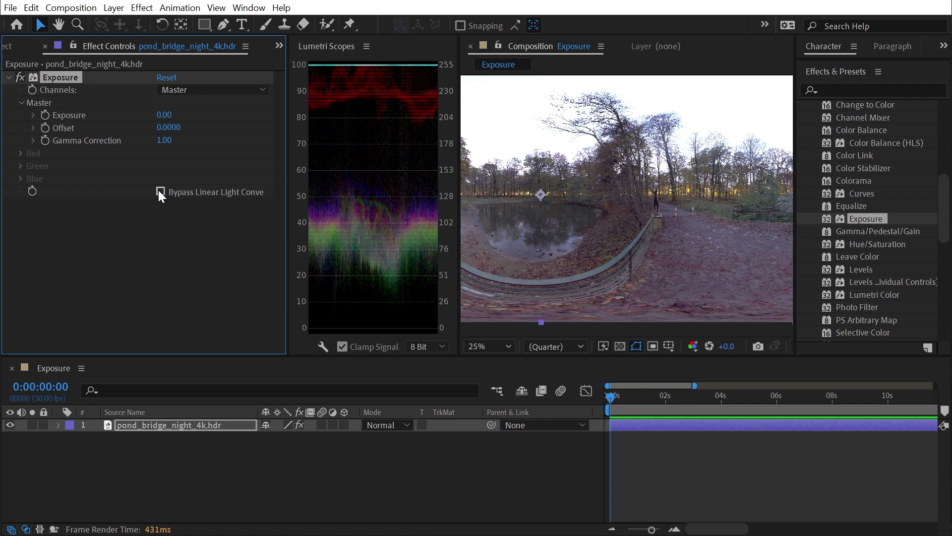
drag(286, 197, 359, 198)
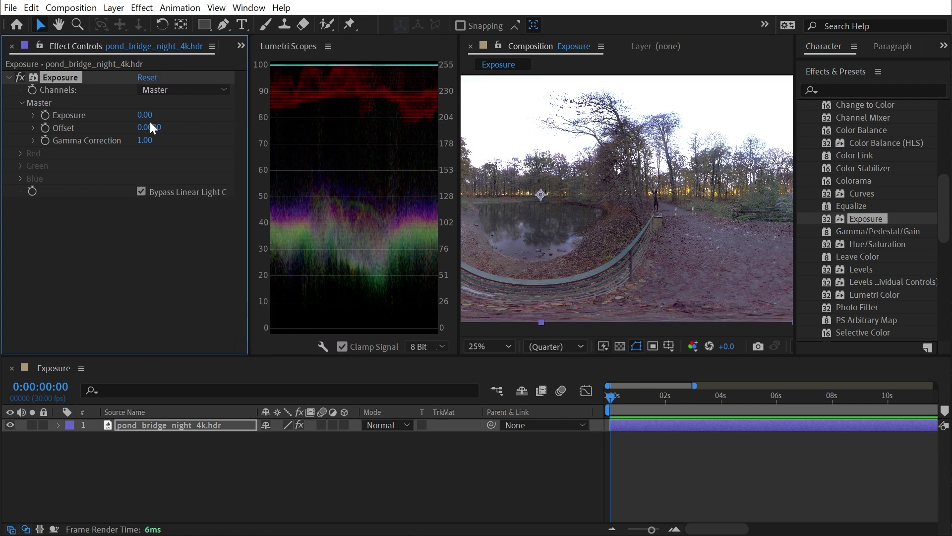
drag(145, 114, 32, 115)
Step: Toggle Bypass Linear Light Conversion on and off to compare its effect on the image, leaving it off
click(142, 191)
click(142, 192)
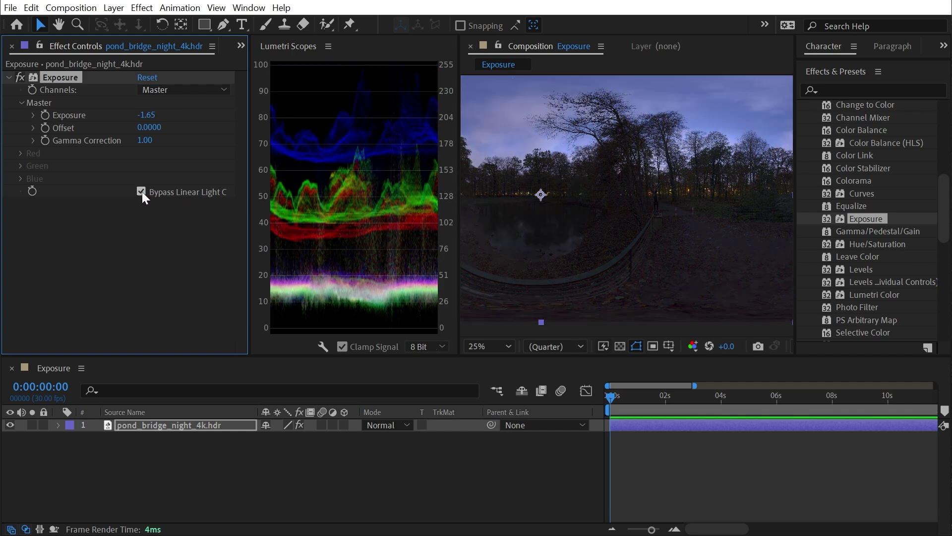
click(142, 192)
click(141, 191)
click(141, 191)
click(142, 192)
click(142, 191)
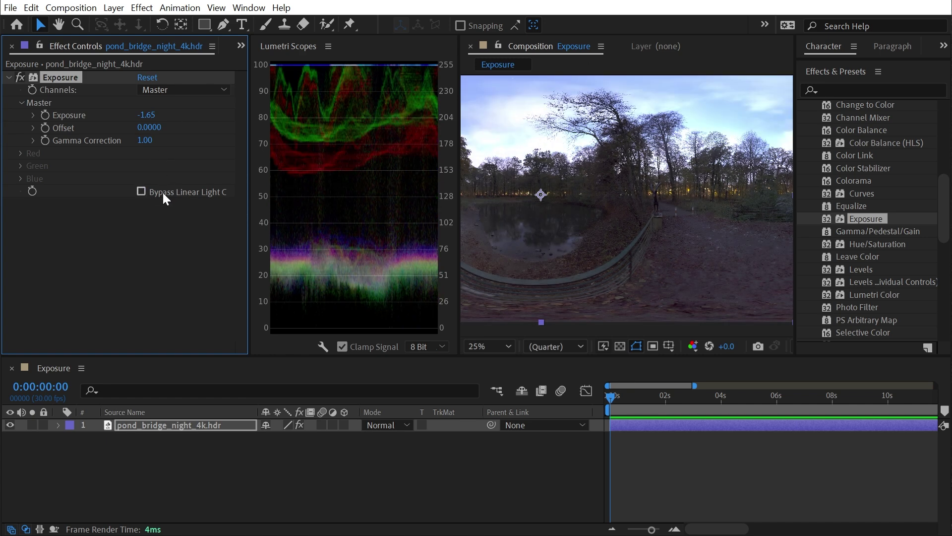
click(160, 192)
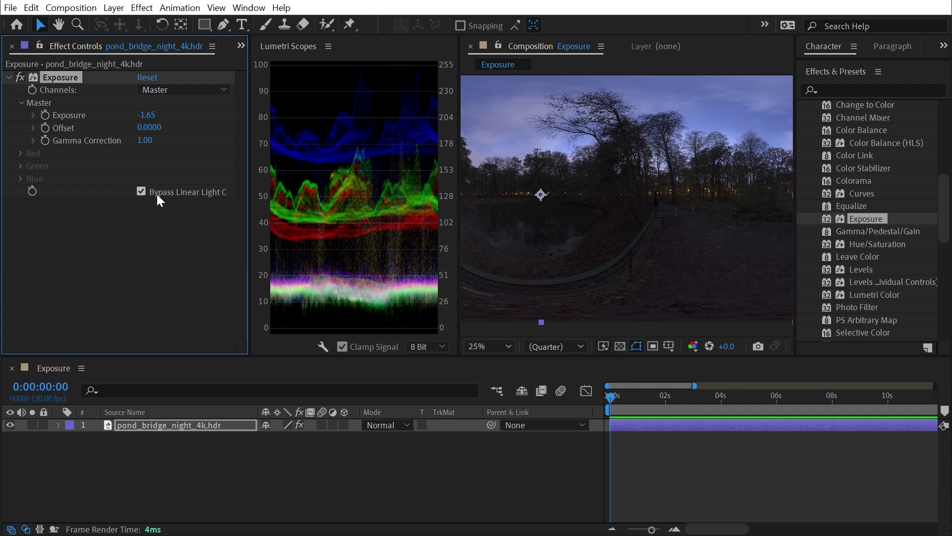
click(157, 195)
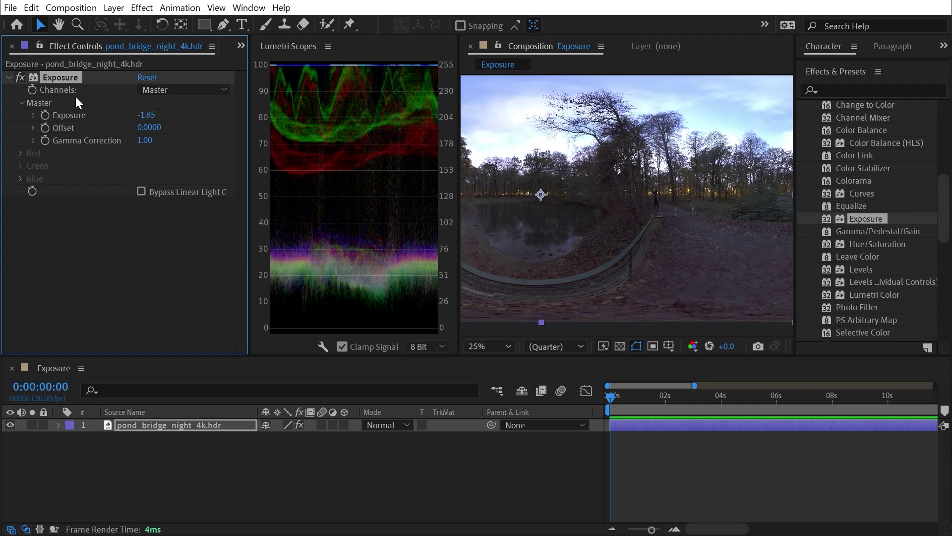
Step: Switch the Exposure effect's Channels to Individual Channels and return the red, green and blue exposures to 0
click(175, 92)
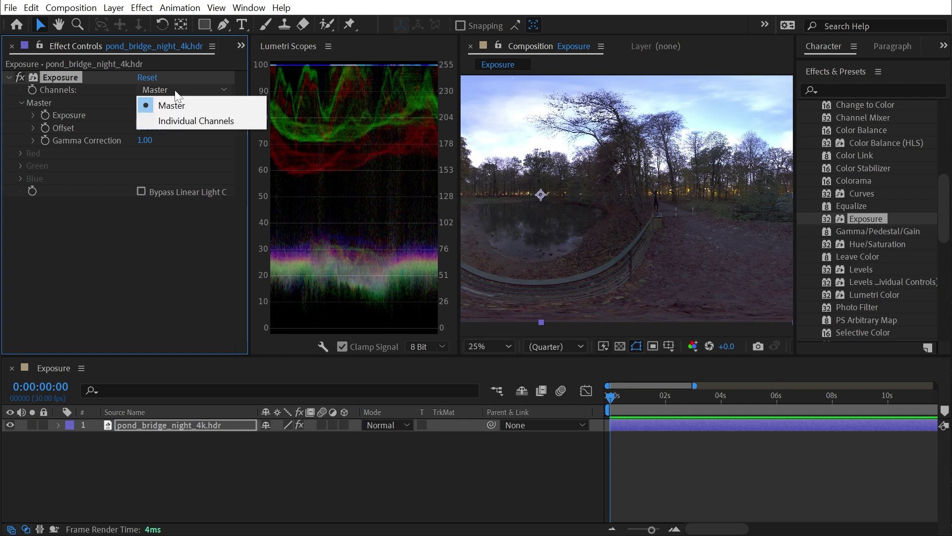
click(168, 121)
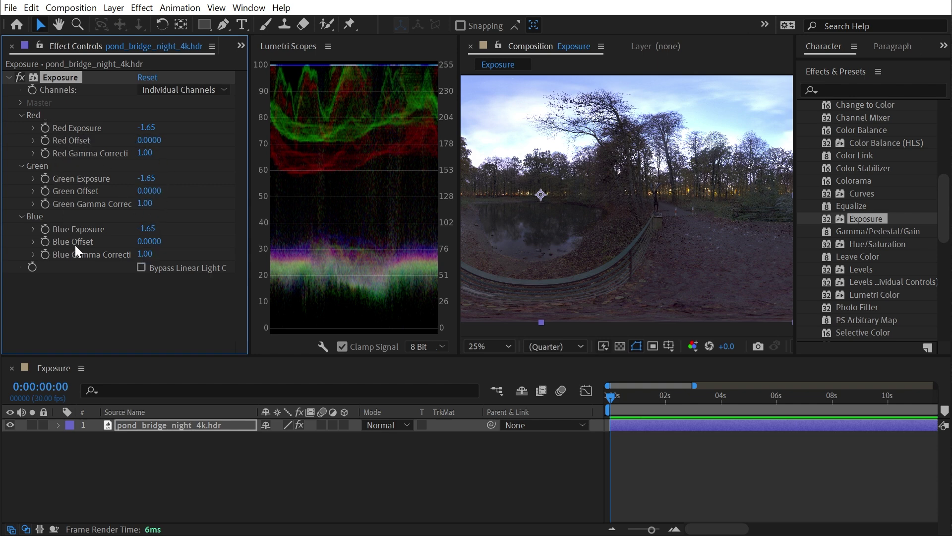
click(168, 121)
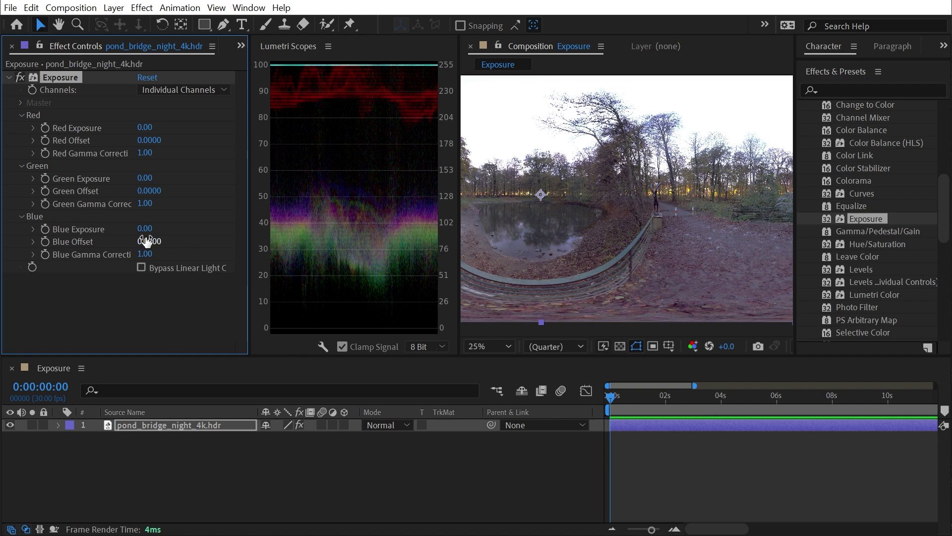
Step: Set the Blue Exposure to -2.21 and the Green Exposure to -2.11
drag(145, 229, 35, 229)
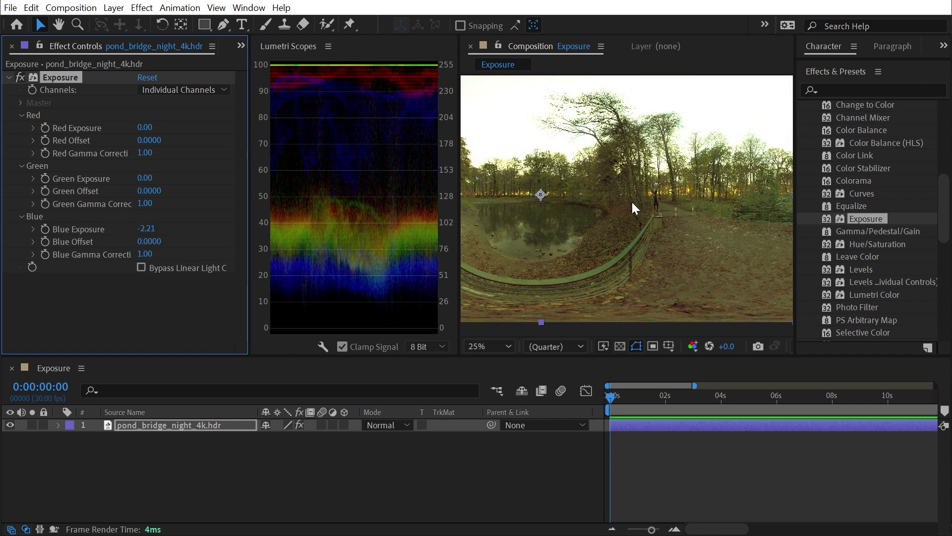
drag(145, 178, 27, 222)
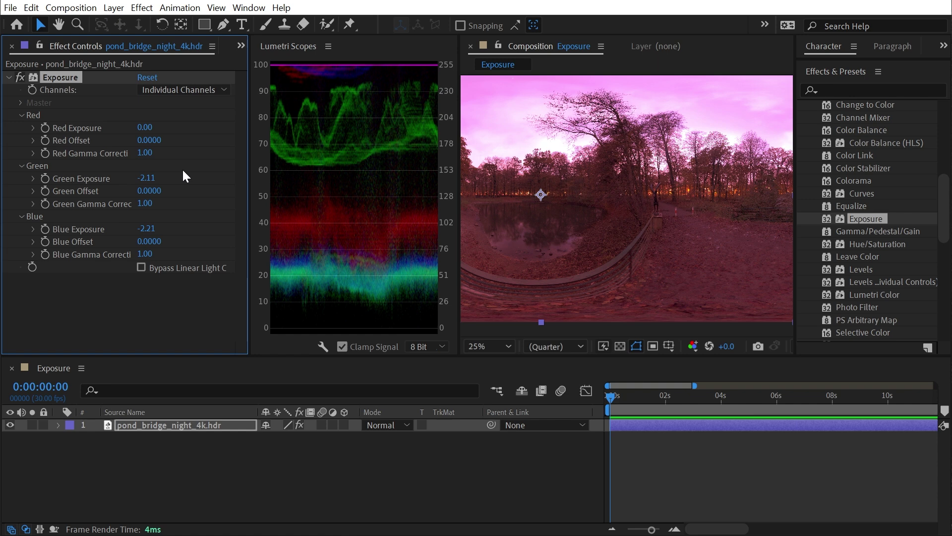
scroll(27, 49, up, 1)
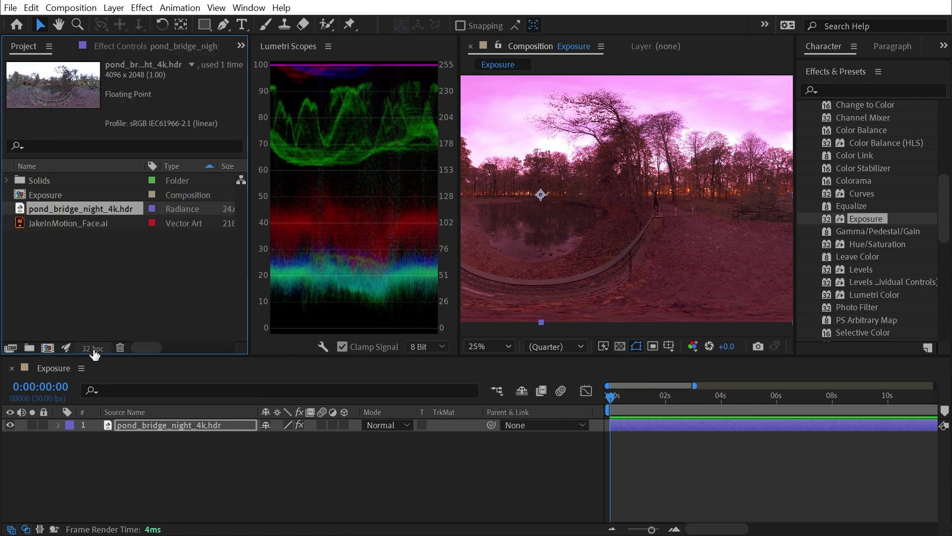